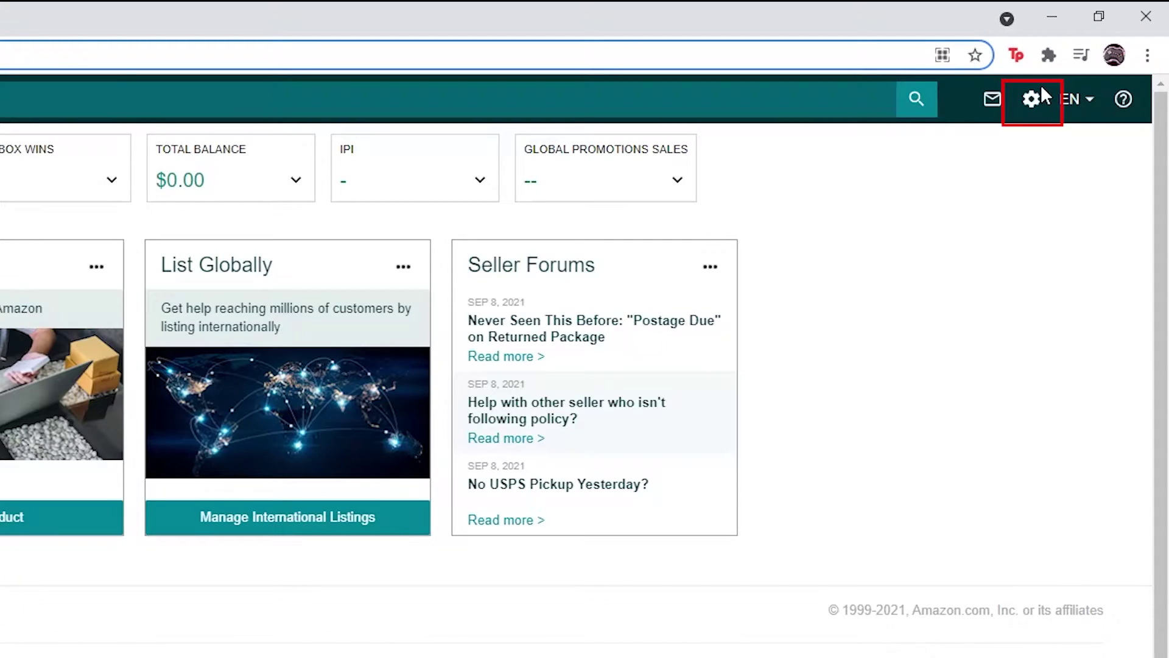
# Start a blank new shipping template from Settings > Shipping Settings.
pyautogui.click(1033, 93)
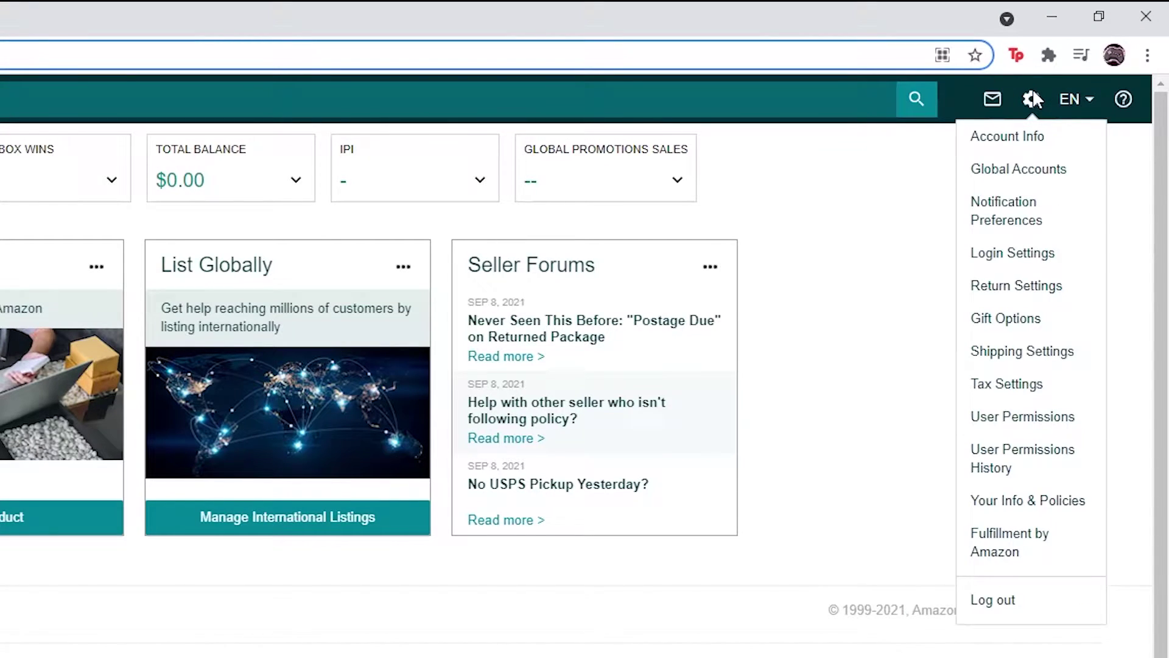
pyautogui.click(1086, 365)
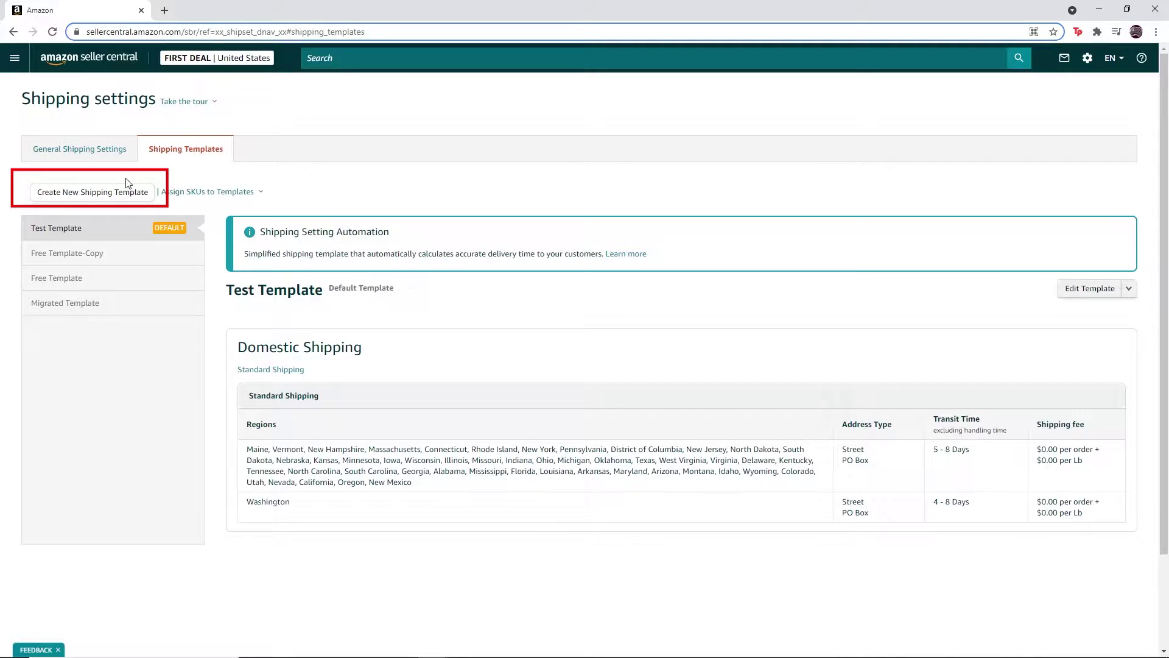
pyautogui.click(110, 193)
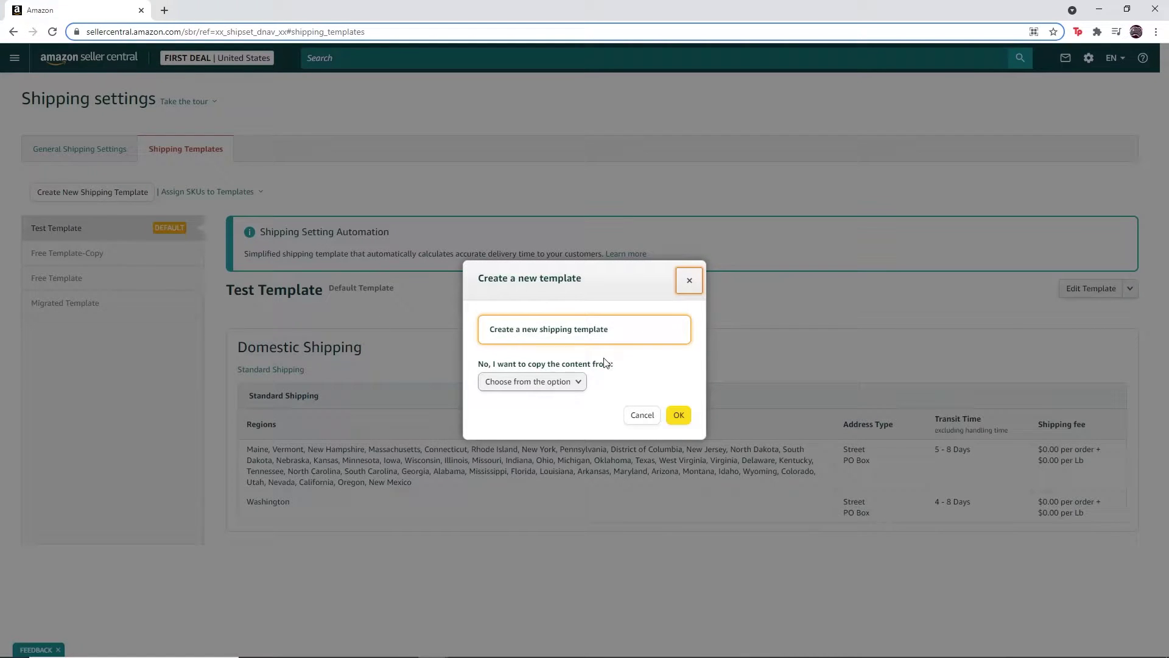
pyautogui.click(680, 418)
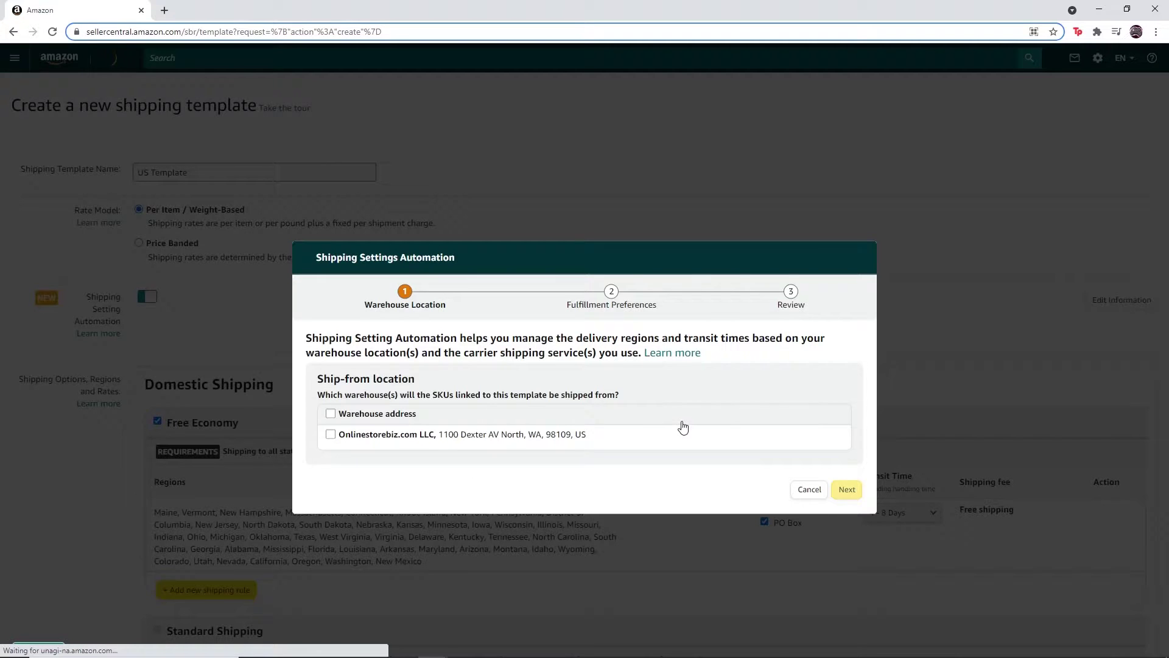
# Automate shipping with the company warehouse as ship-from, non-Prime, UPS Ground and no premium carriers.
pyautogui.click(395, 437)
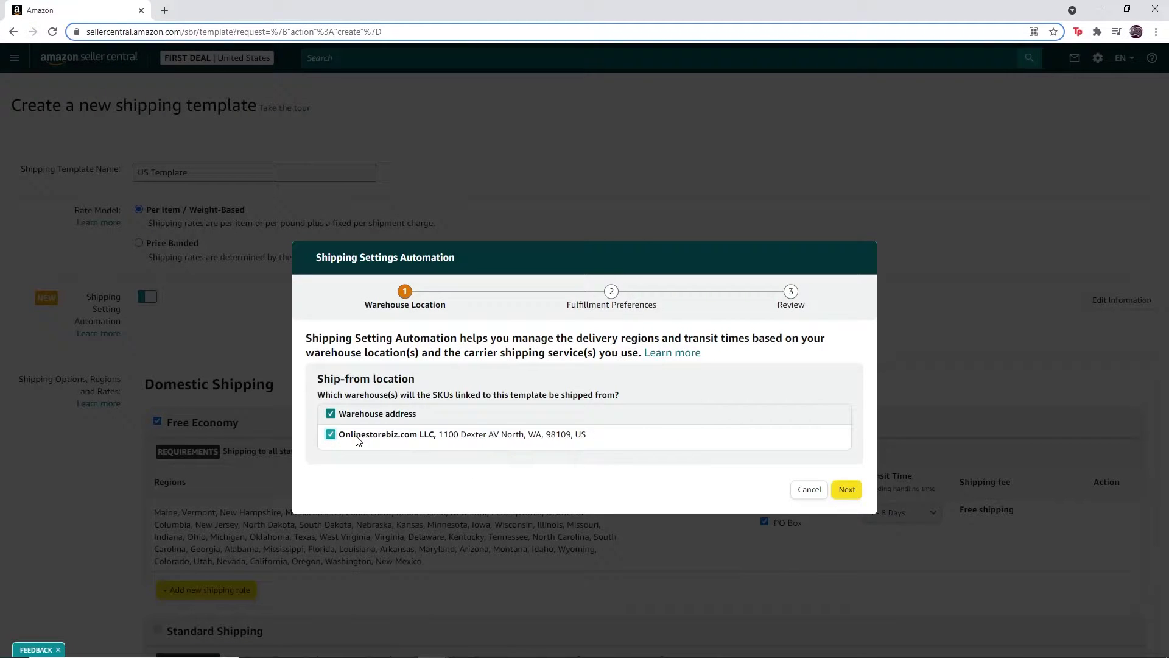
pyautogui.click(848, 491)
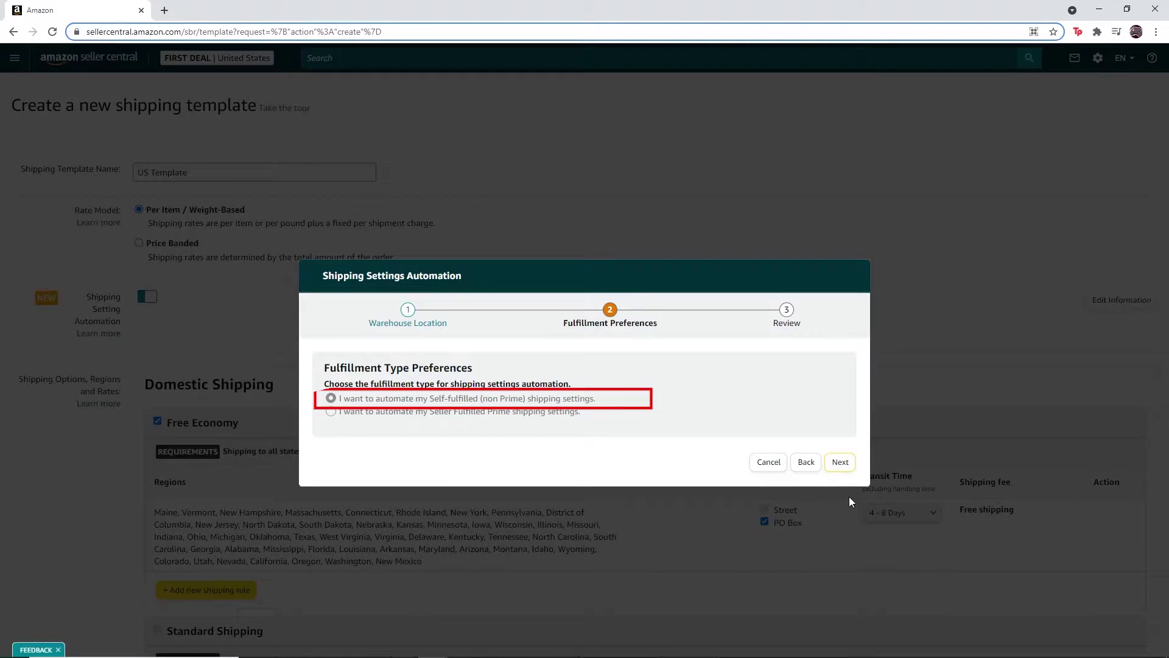
pyautogui.click(842, 464)
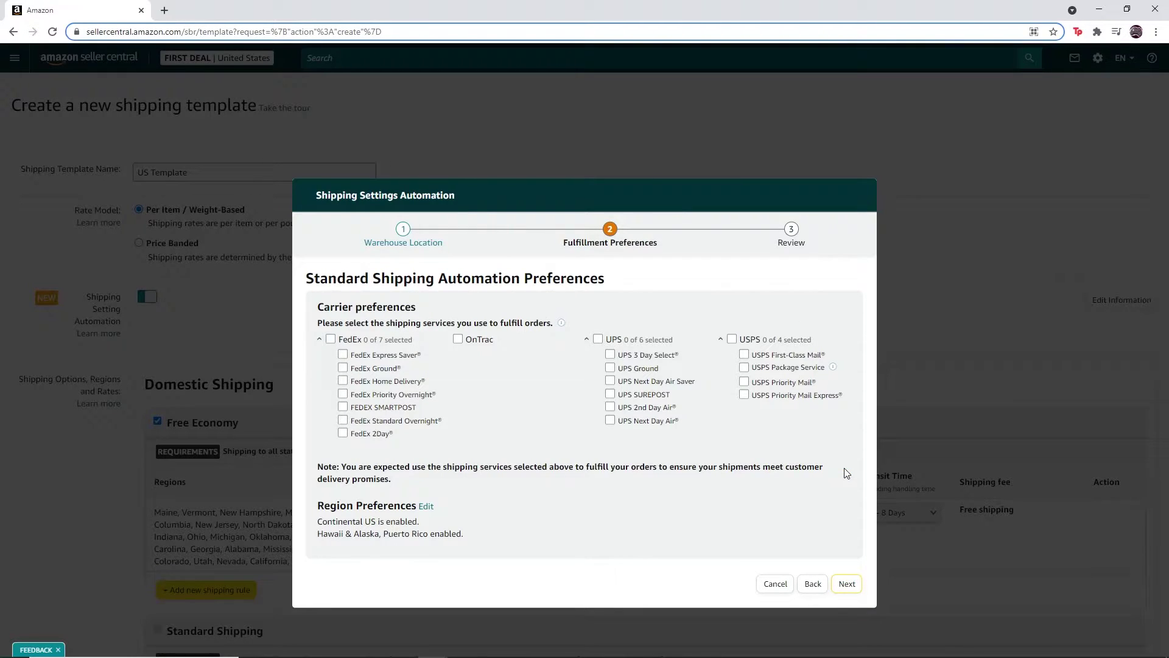
pyautogui.click(630, 370)
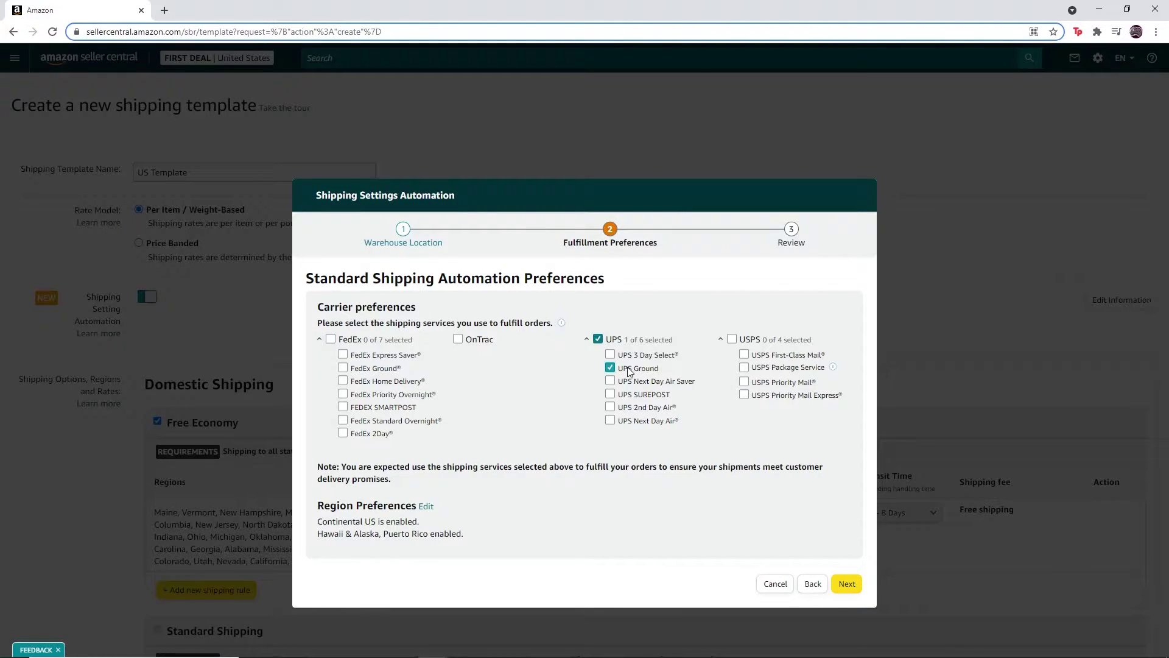
pyautogui.click(851, 583)
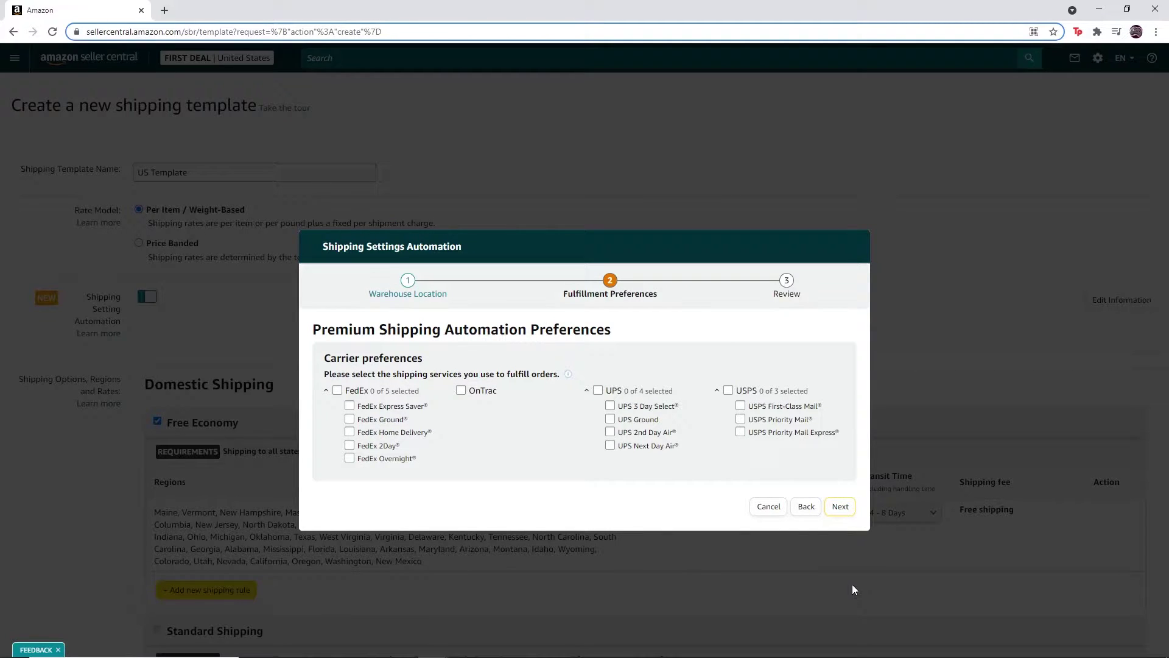
pyautogui.click(842, 508)
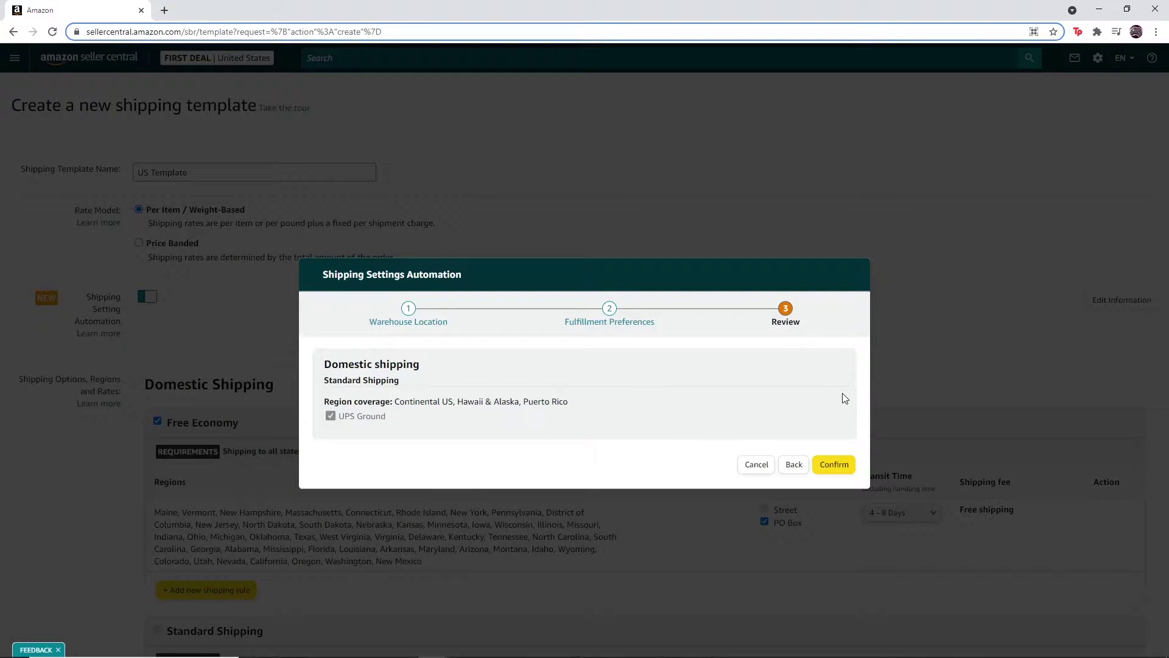
pyautogui.click(843, 465)
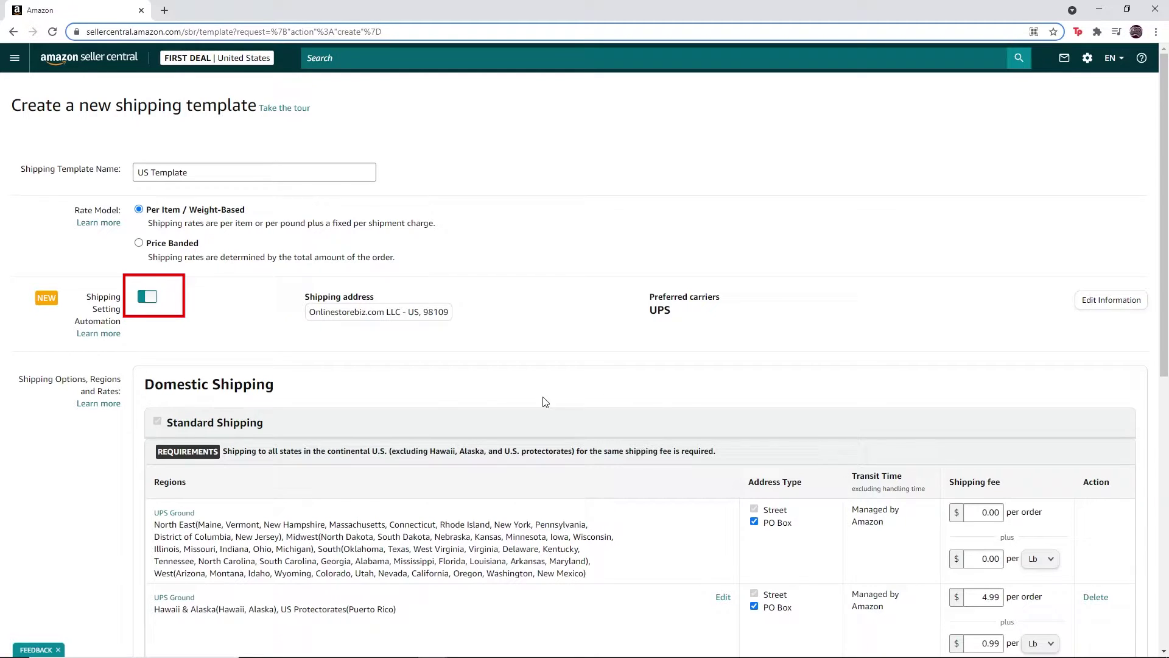
# Switch off Shipping Setting Automation and accept resetting the template's shipping rules.
pyautogui.click(153, 301)
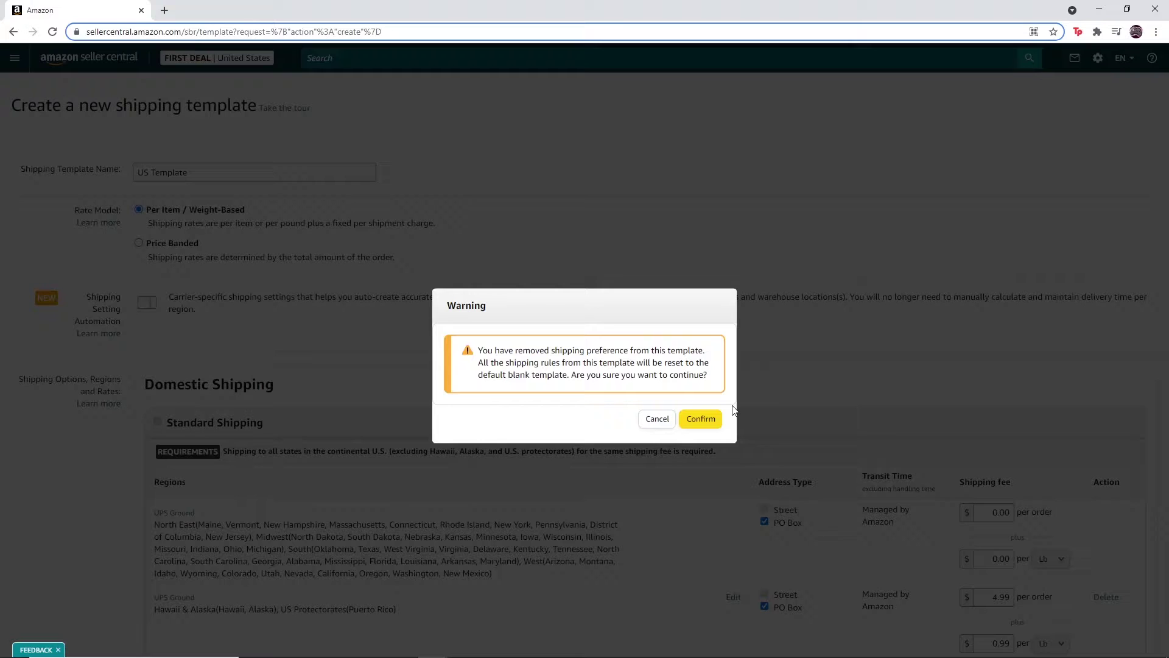
pyautogui.click(704, 415)
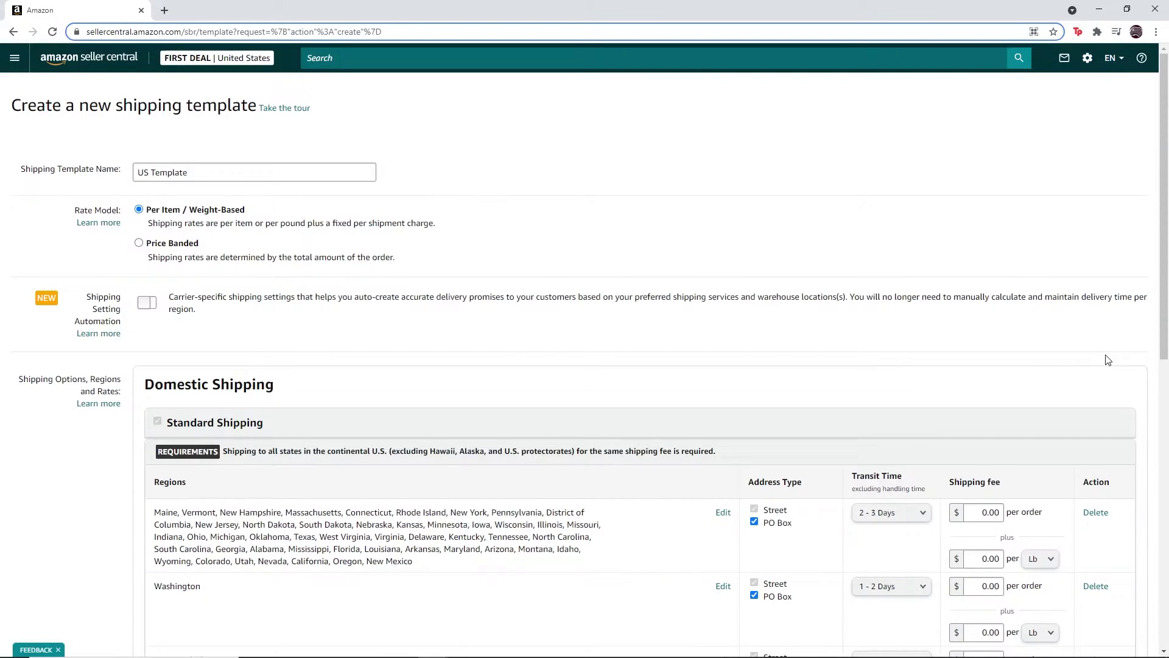
pyautogui.moveTo(1165, 323); pyautogui.dragTo(1166, 414)
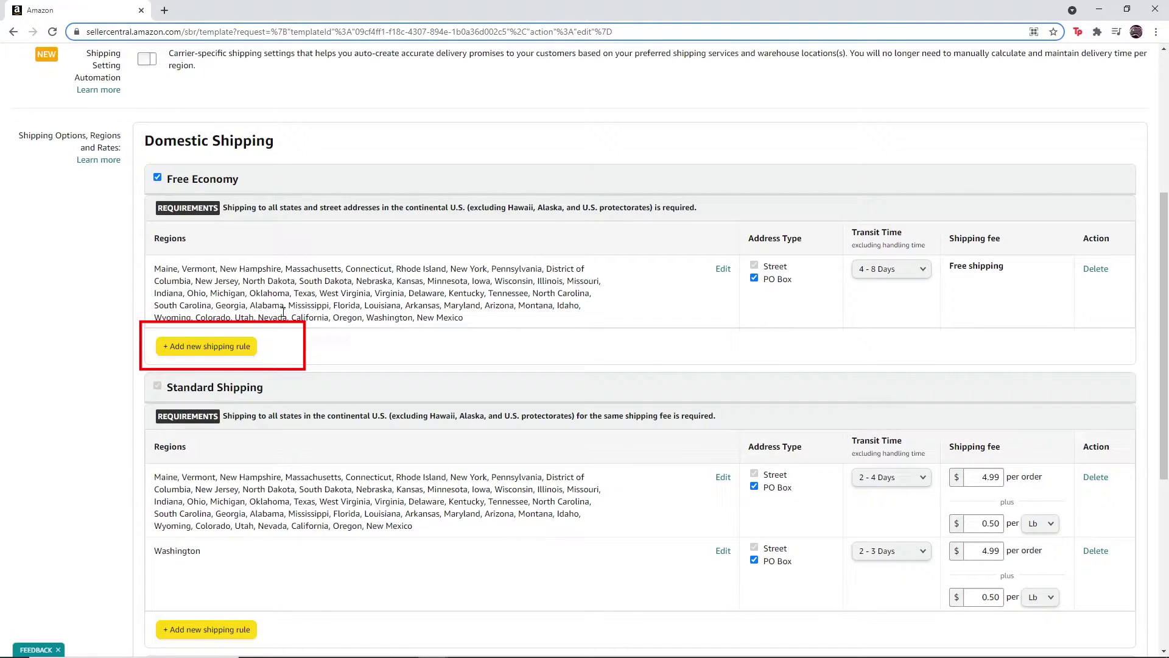
# Add a Free Economy shipping rule covering the Hawaii, Alaska and Puerto Rico regions.
pyautogui.click(238, 346)
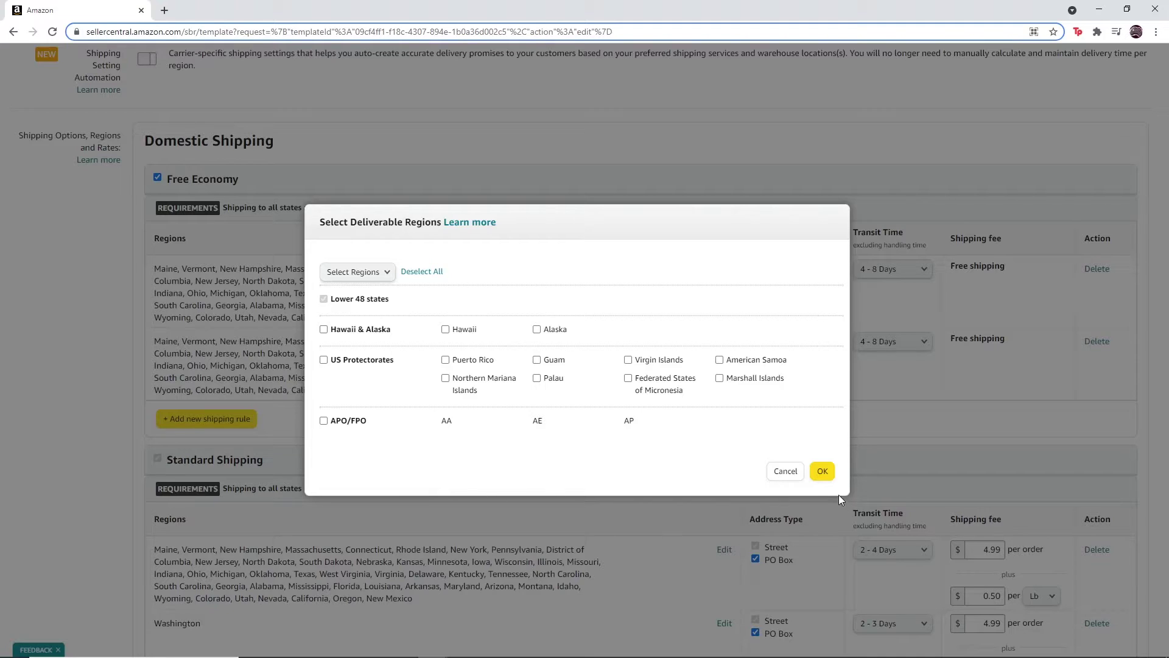
pyautogui.click(832, 478)
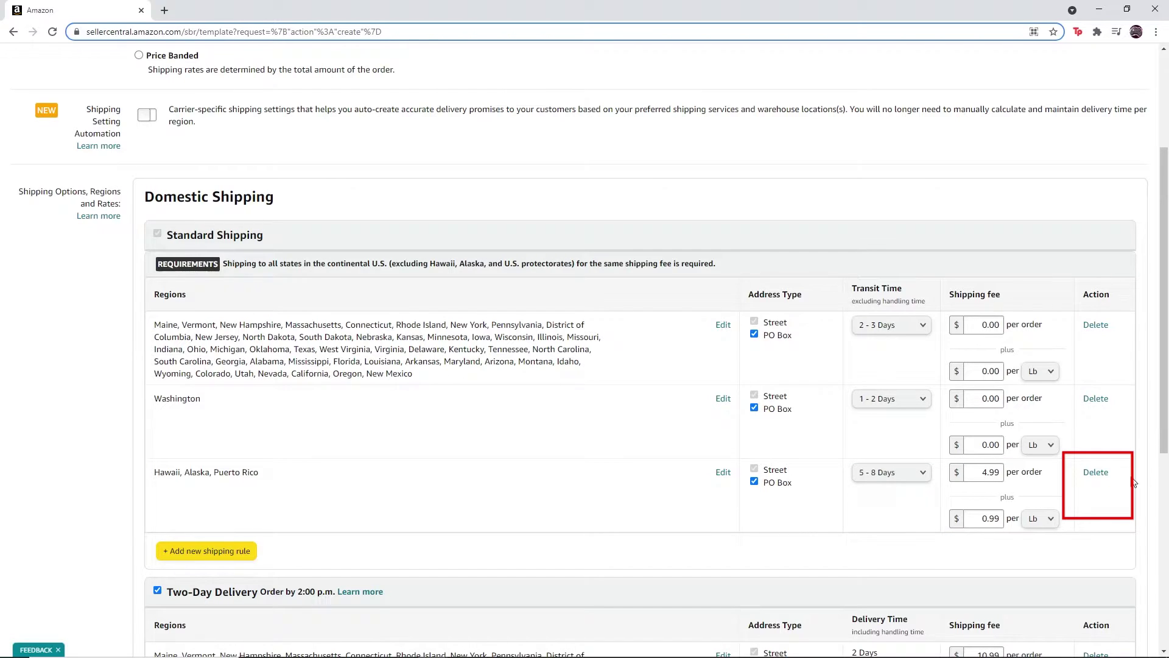
# Delete the Hawaii/Alaska/Puerto Rico row, set transit to 5–8 and Washington 4–8 days, disable Two-Day Delivery.
pyautogui.click(1107, 475)
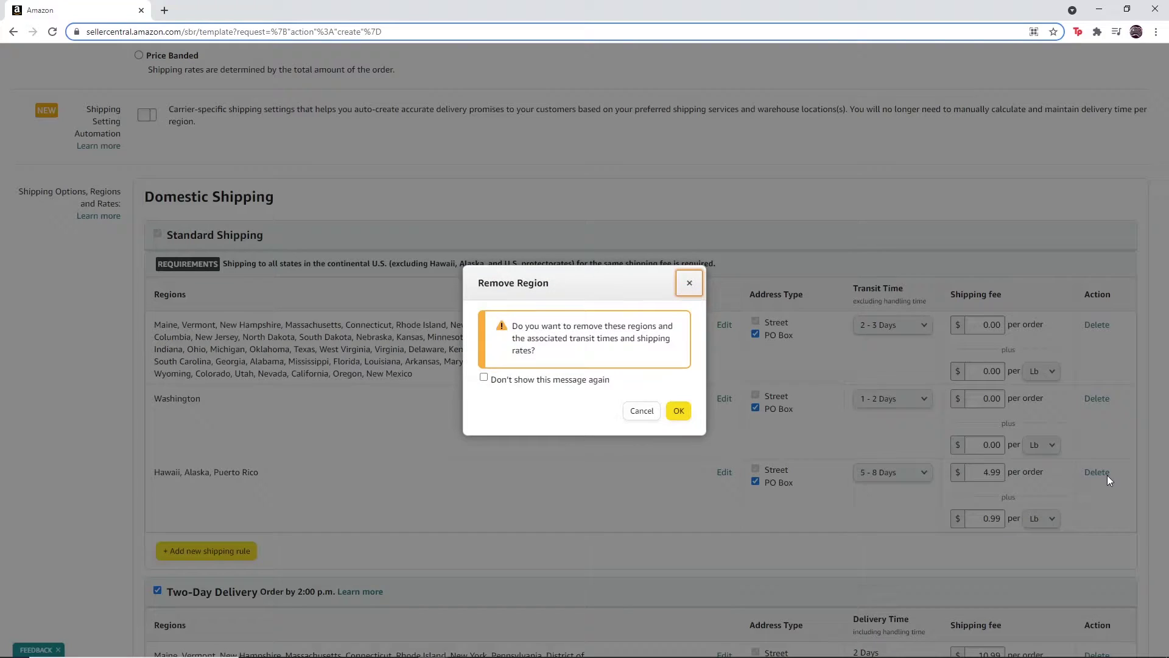
pyautogui.click(676, 415)
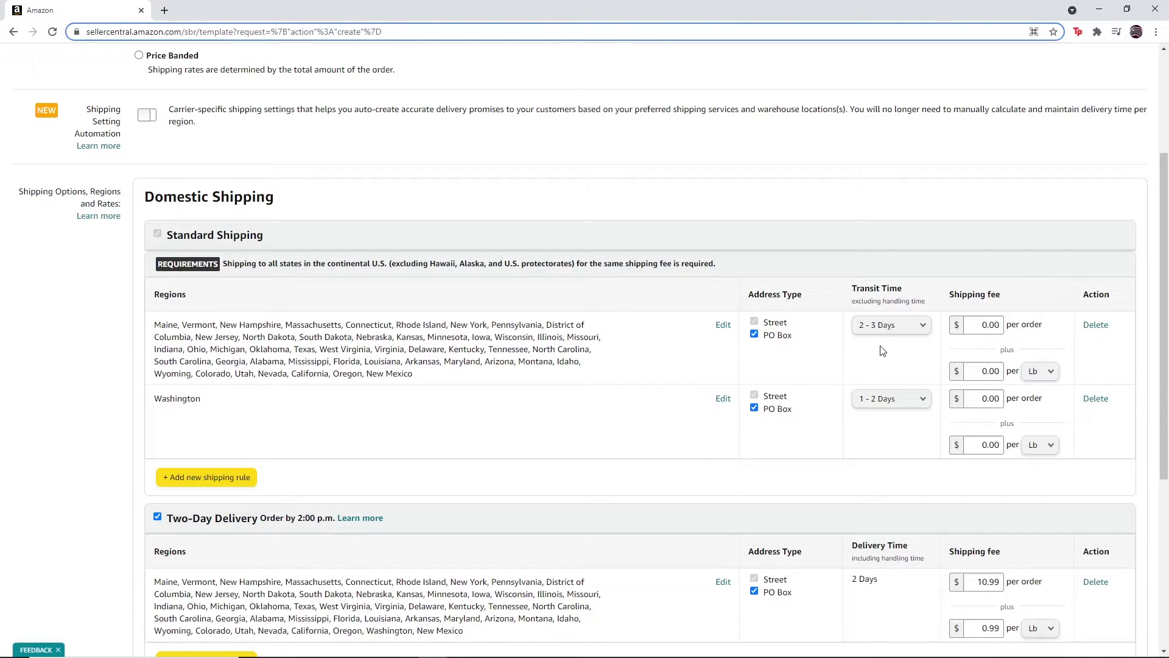
pyautogui.click(904, 327)
pyautogui.click(908, 359)
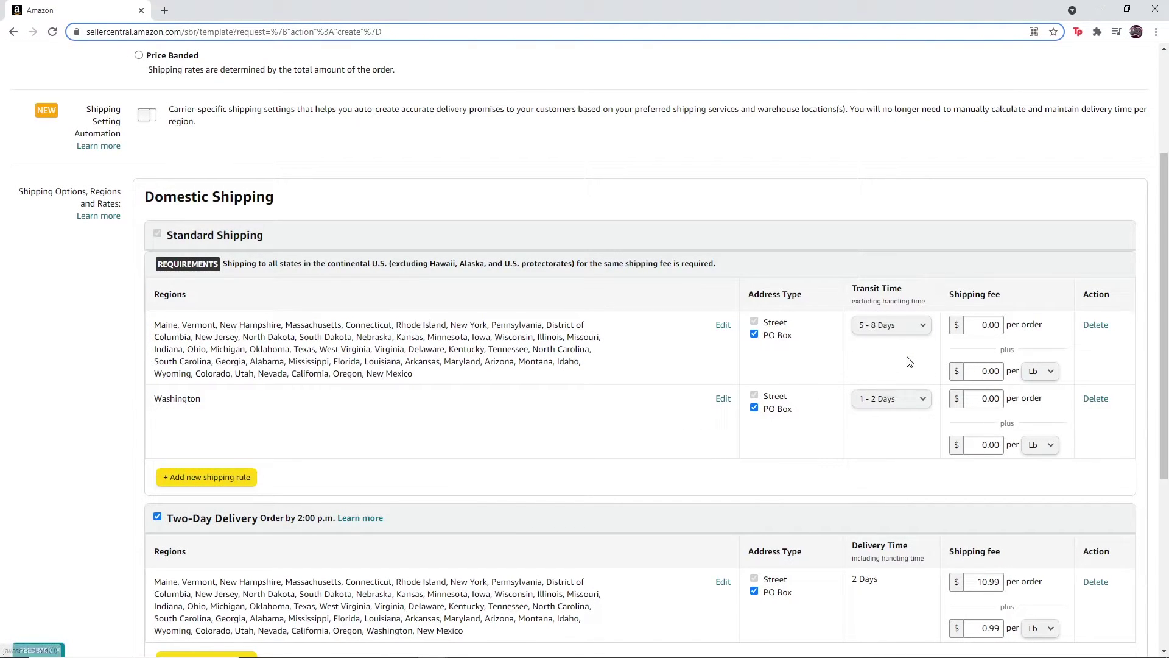
pyautogui.click(918, 399)
pyautogui.click(912, 464)
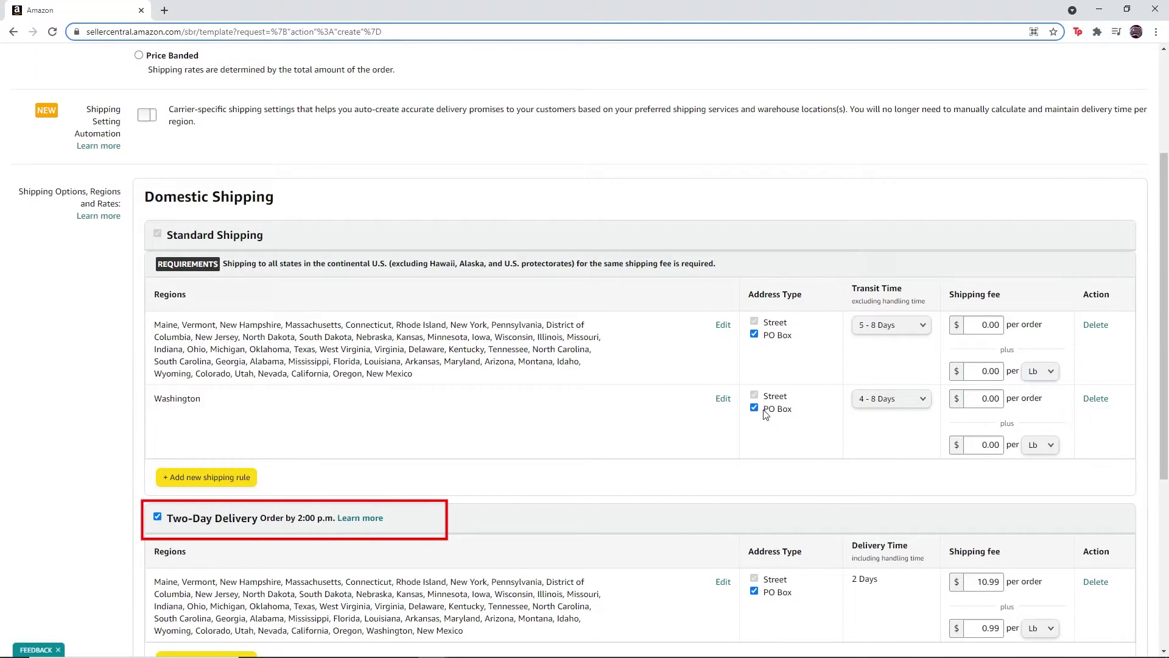
pyautogui.click(157, 518)
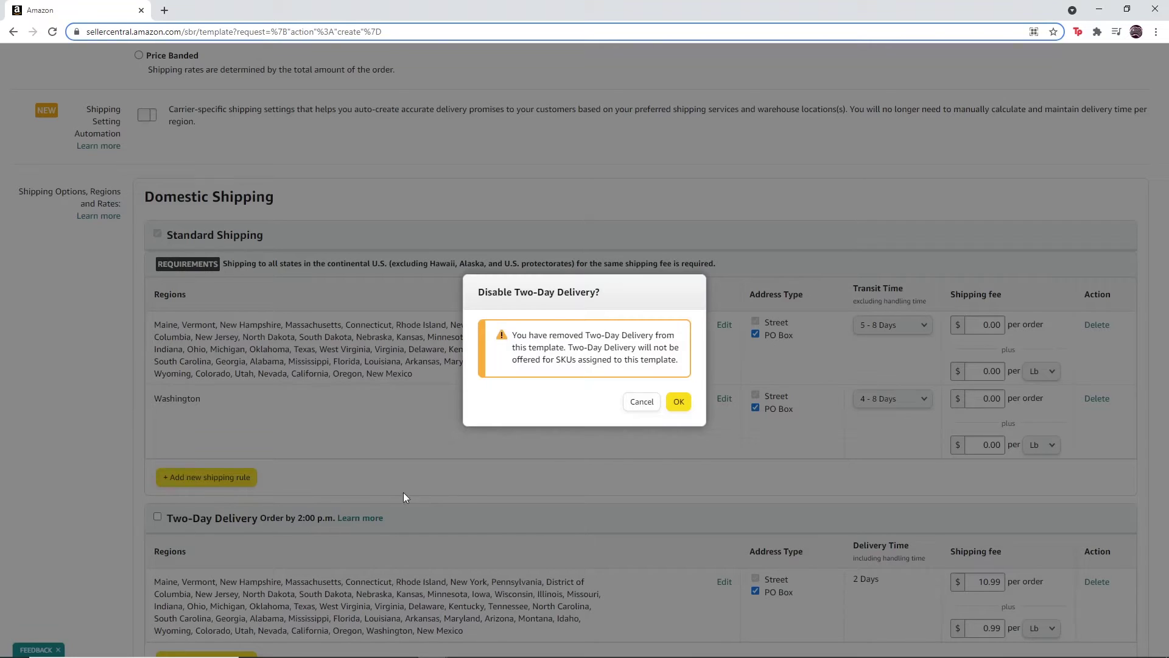
pyautogui.click(681, 408)
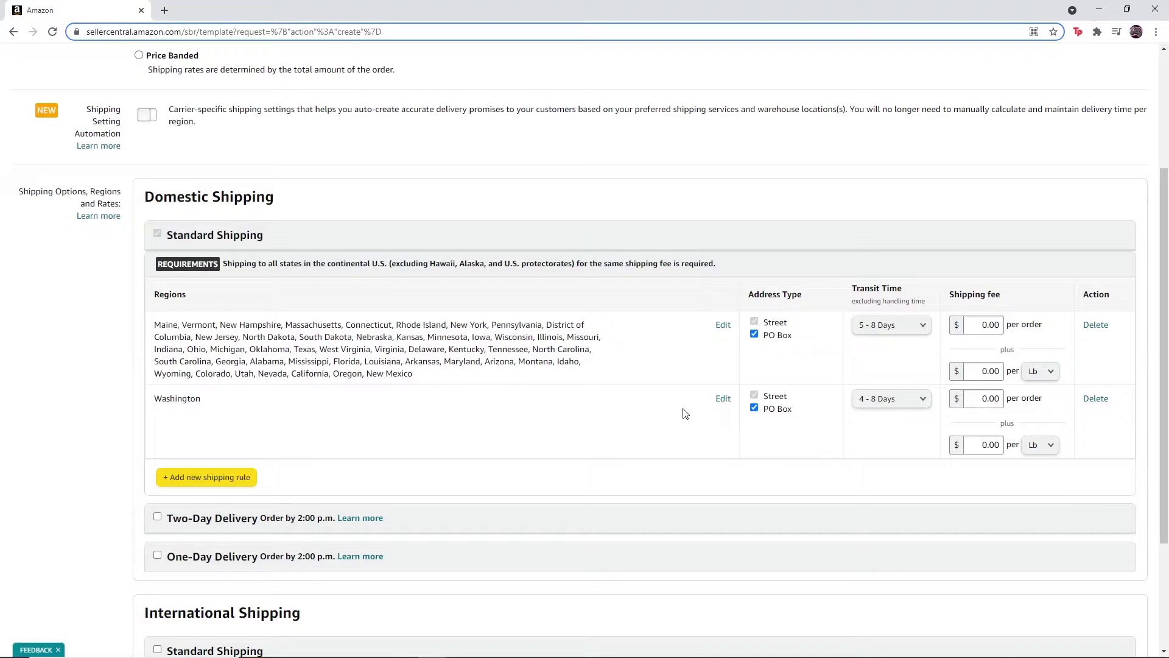
# Name the template 'Test Template1' after the name-in-use warning and save it.
pyautogui.scroll(2, 685, 414)
pyautogui.tripleClick(183, 106)
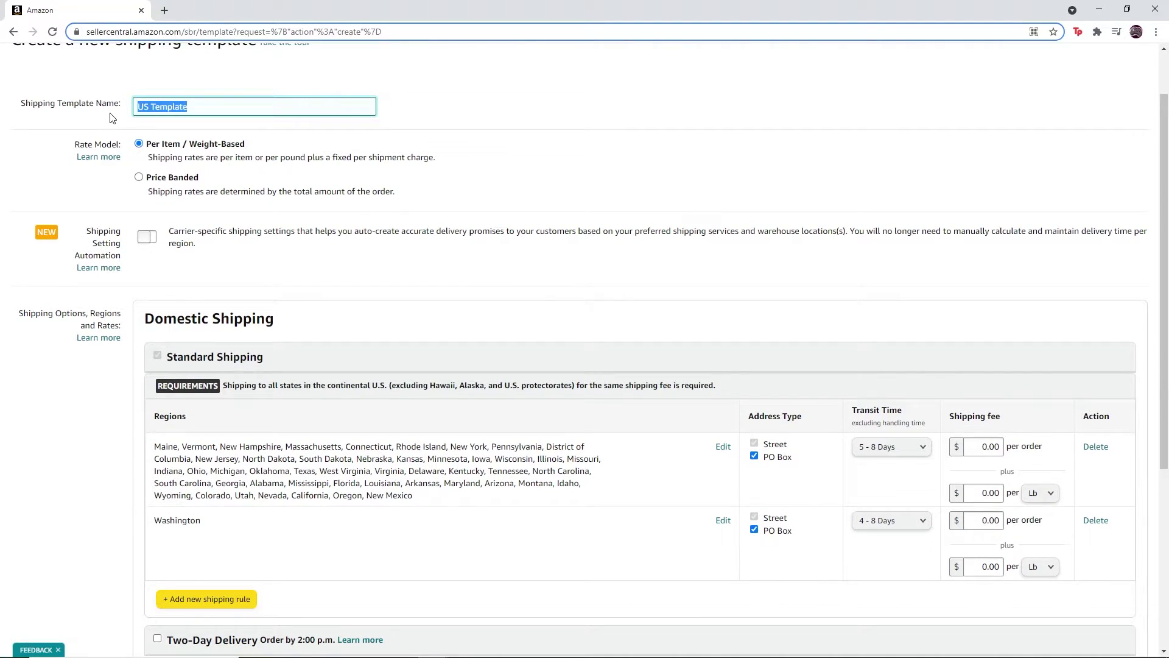
pyautogui.write('Test Template')
pyautogui.click(1028, 173)
pyautogui.moveTo(1162, 158); pyautogui.dragTo(1161, 339)
pyautogui.click(207, 101)
pyautogui.write('1')
pyautogui.click(609, 590)
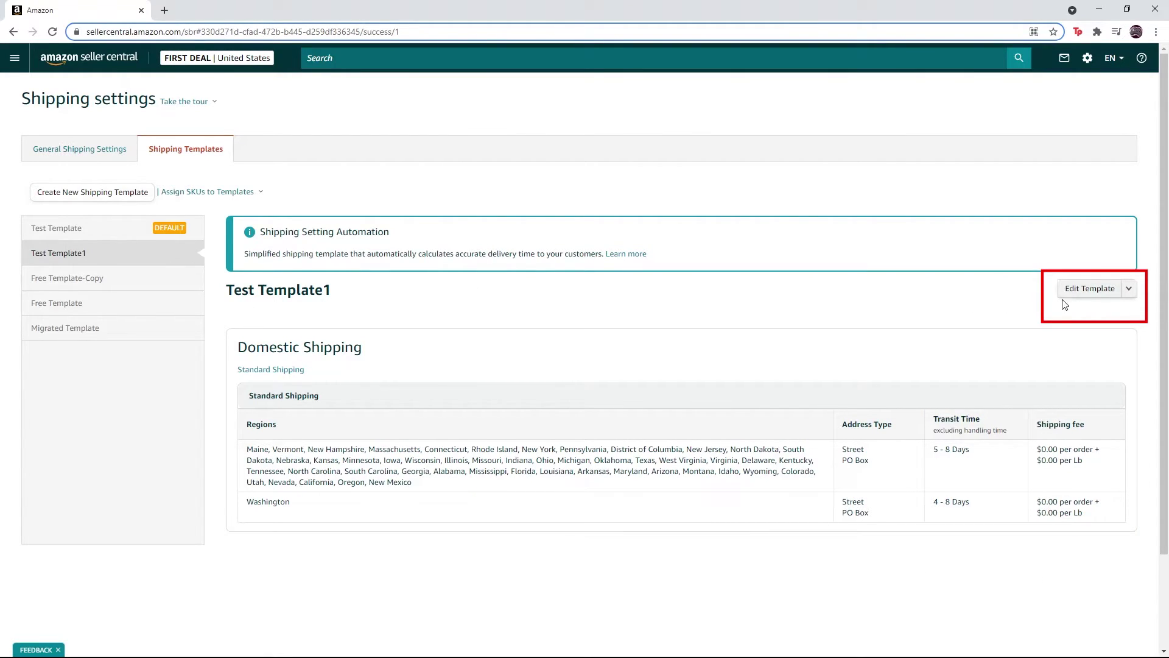
# Set Test Template1 as the default template and accept the warning.
pyautogui.click(1130, 290)
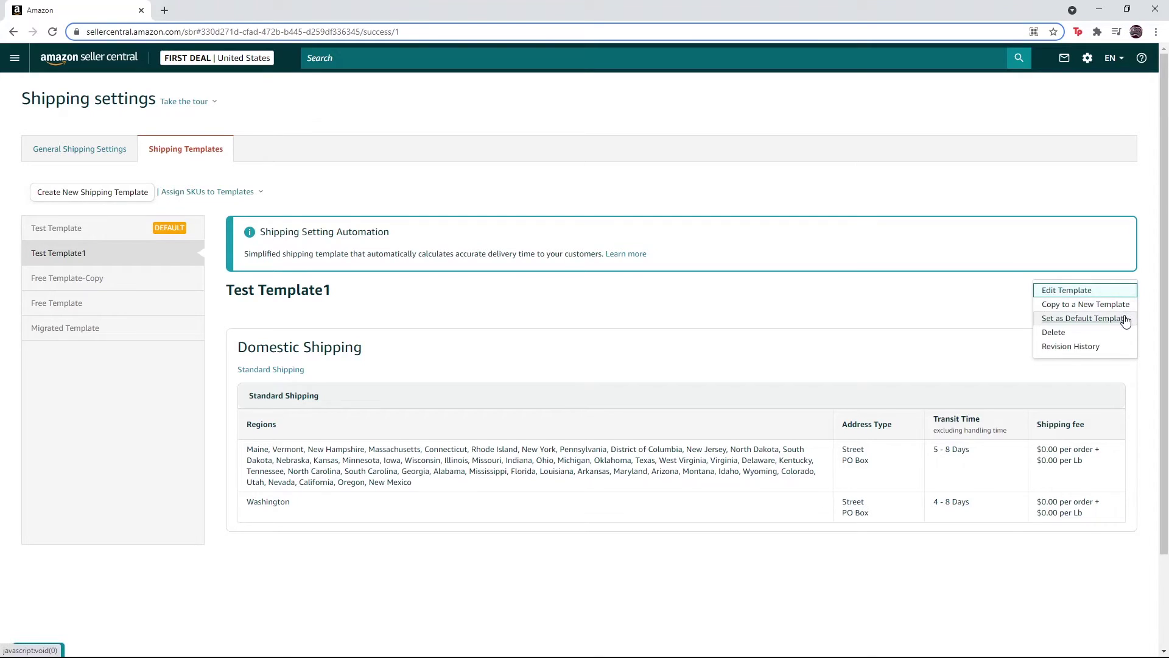
pyautogui.click(1125, 318)
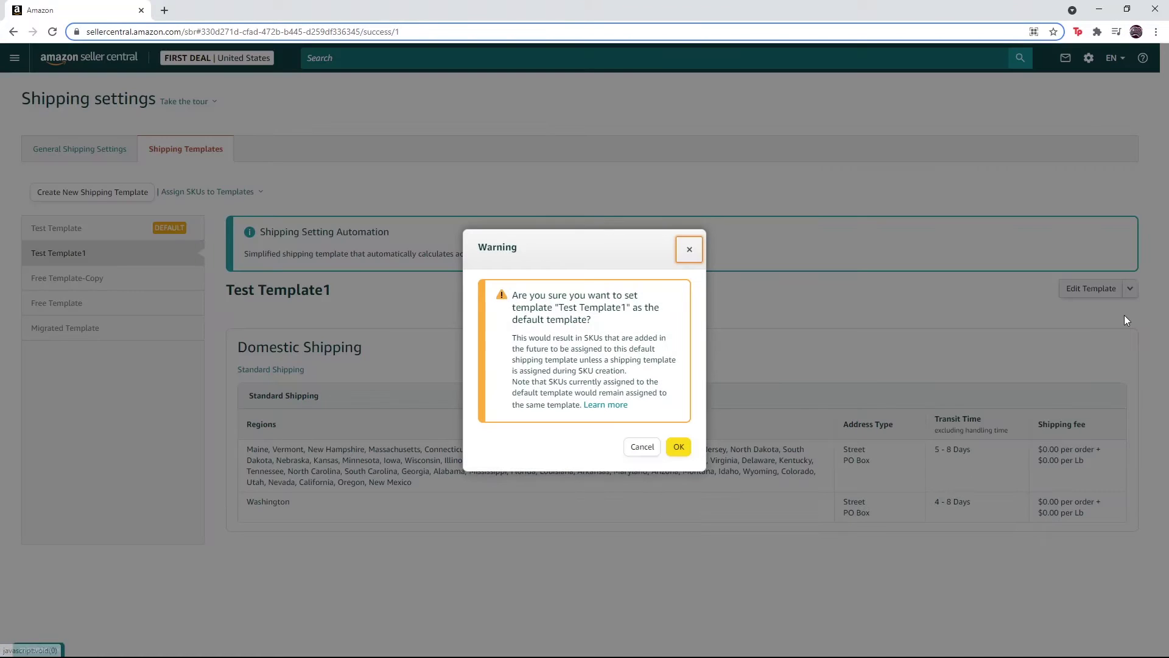
pyautogui.click(682, 447)
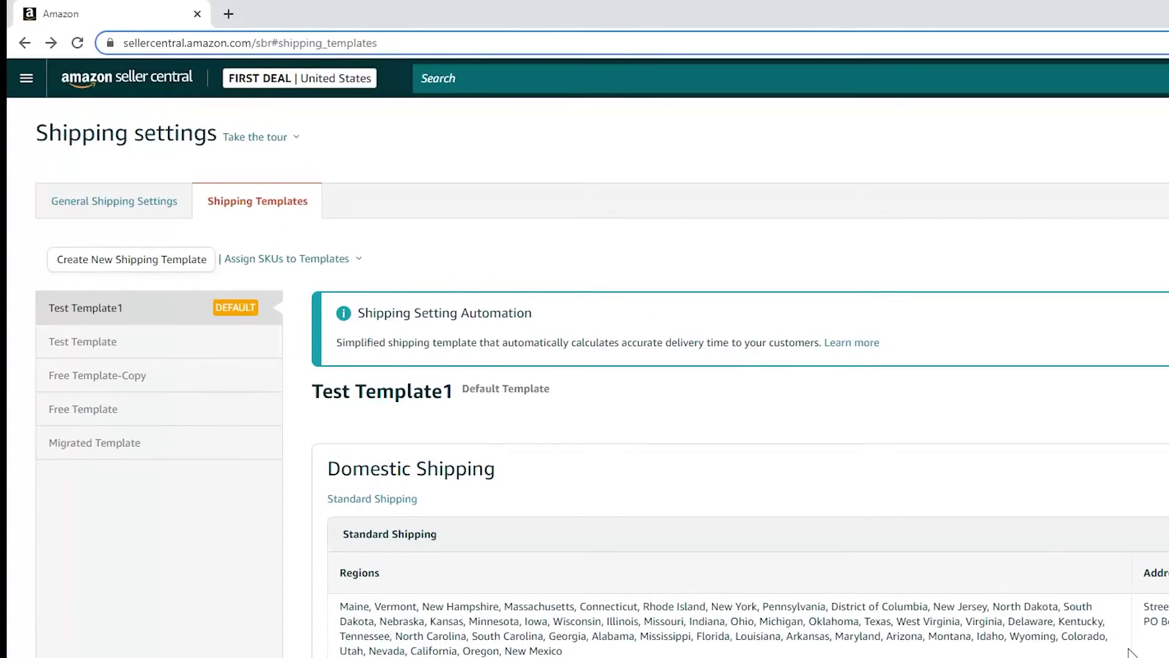
# Open Test Template1 for editing and select its template name.
pyautogui.click(367, 81)
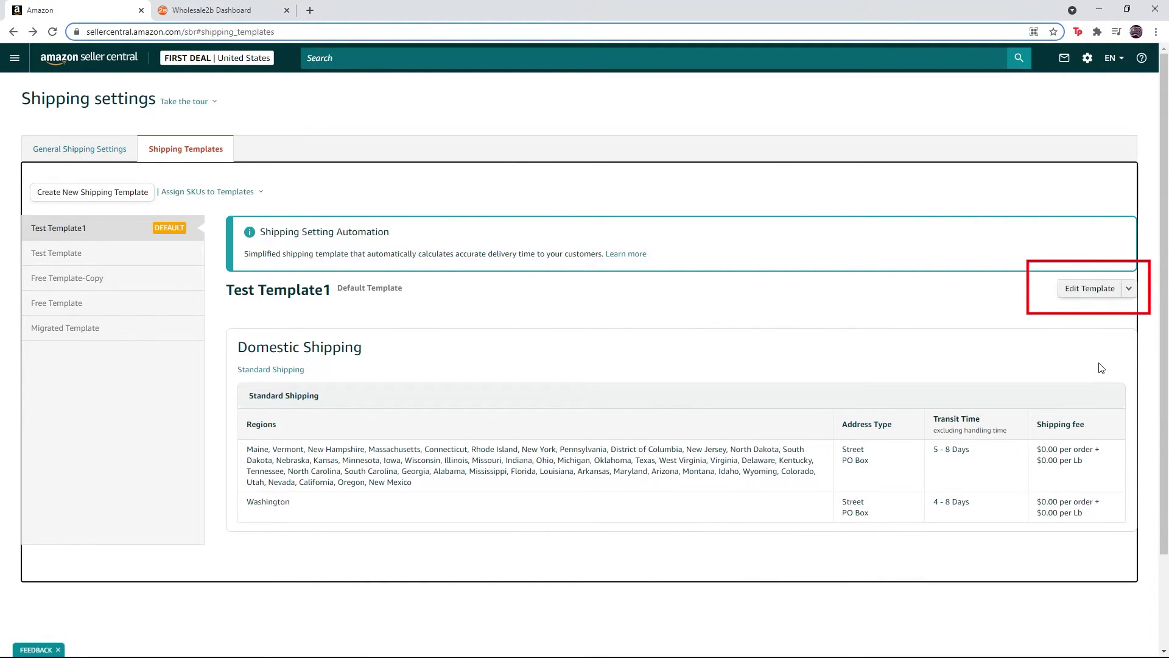
pyautogui.click(1098, 299)
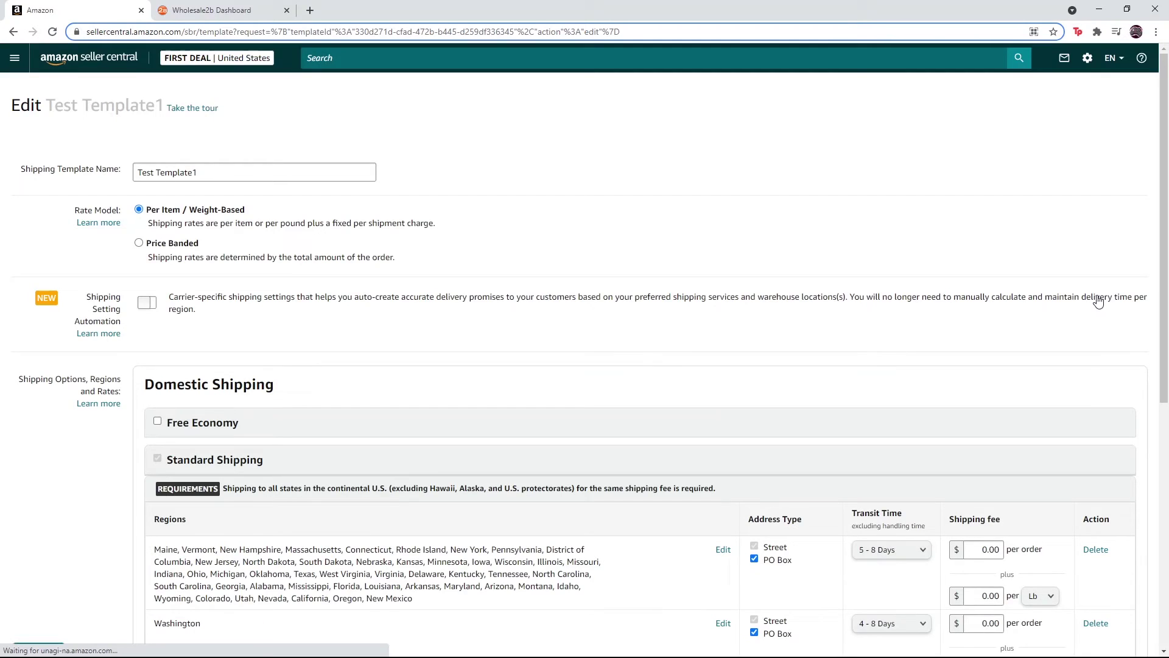
pyautogui.moveTo(239, 165); pyautogui.dragTo(126, 170)
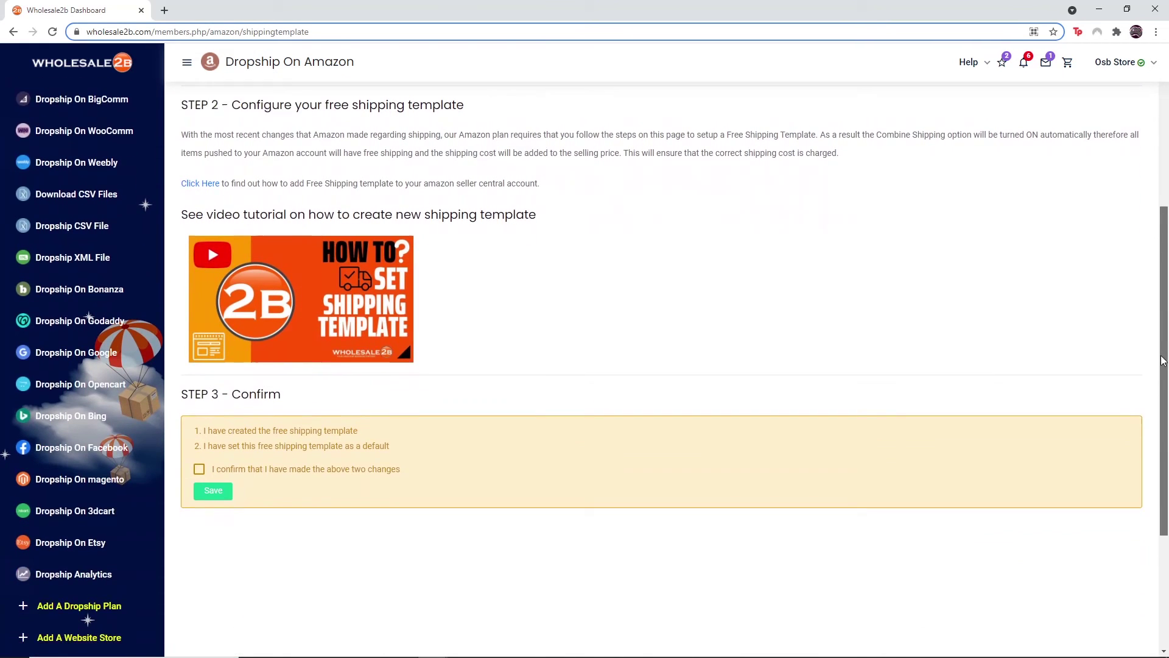
pyautogui.scroll(-1, 1161, 360)
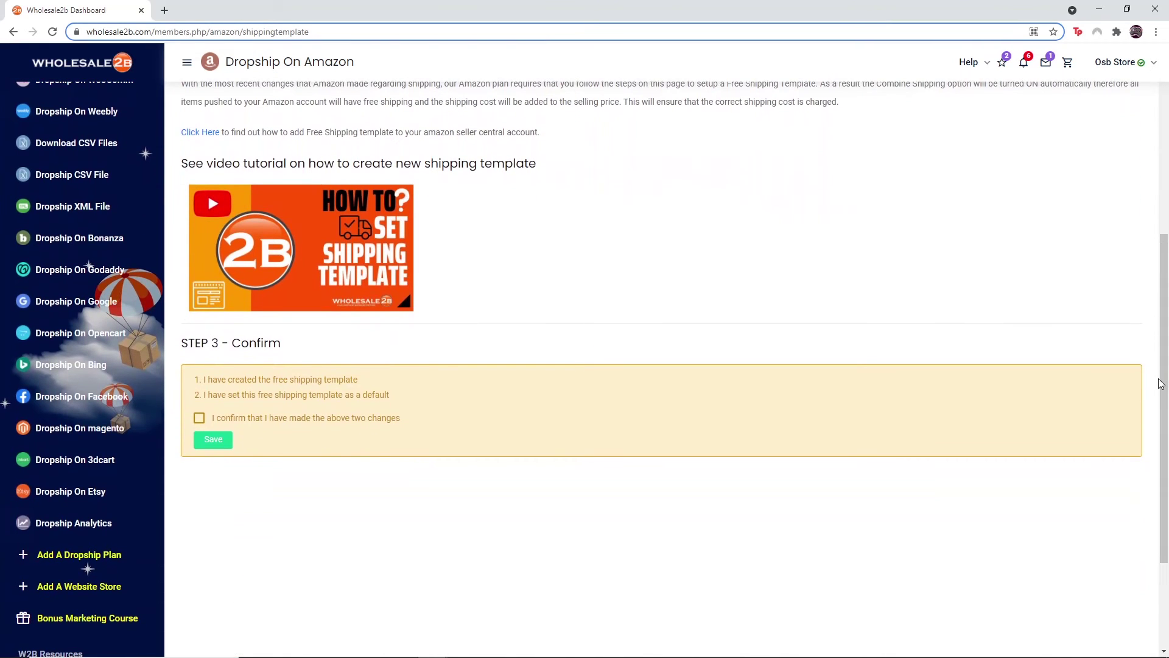
pyautogui.click(199, 419)
pyautogui.click(218, 442)
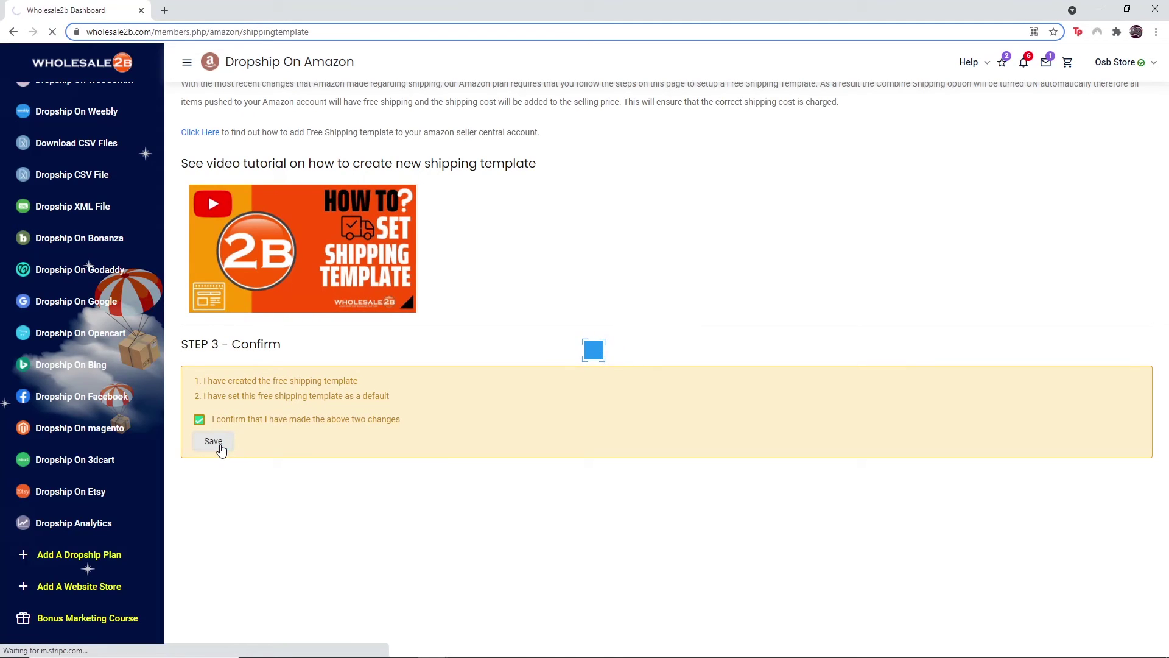